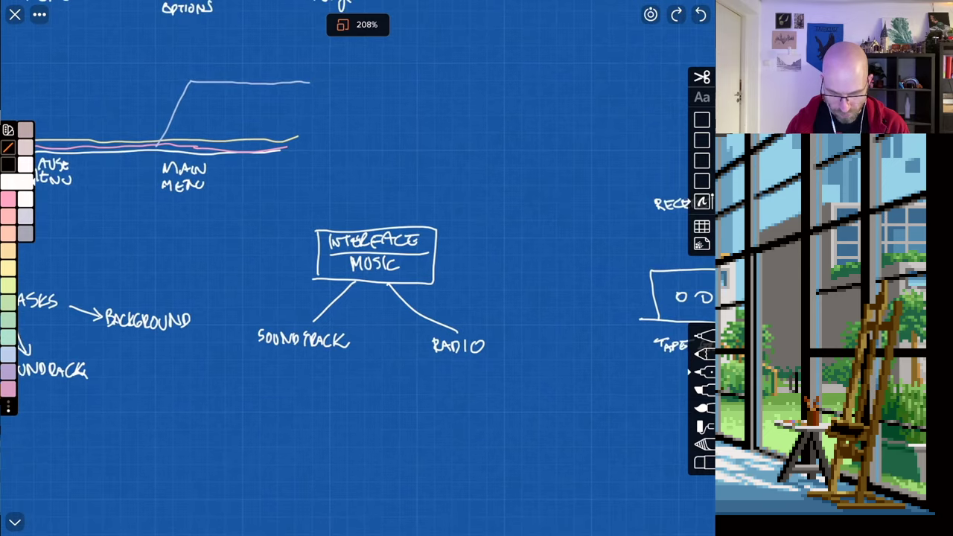
pyautogui.scroll(-3, 358, 269)
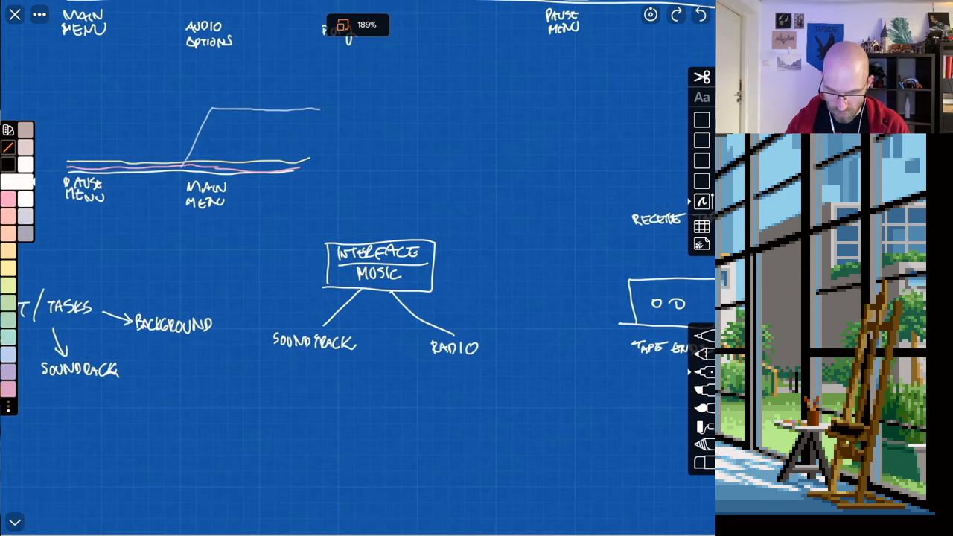
pyautogui.hscroll(5, 357, 268)
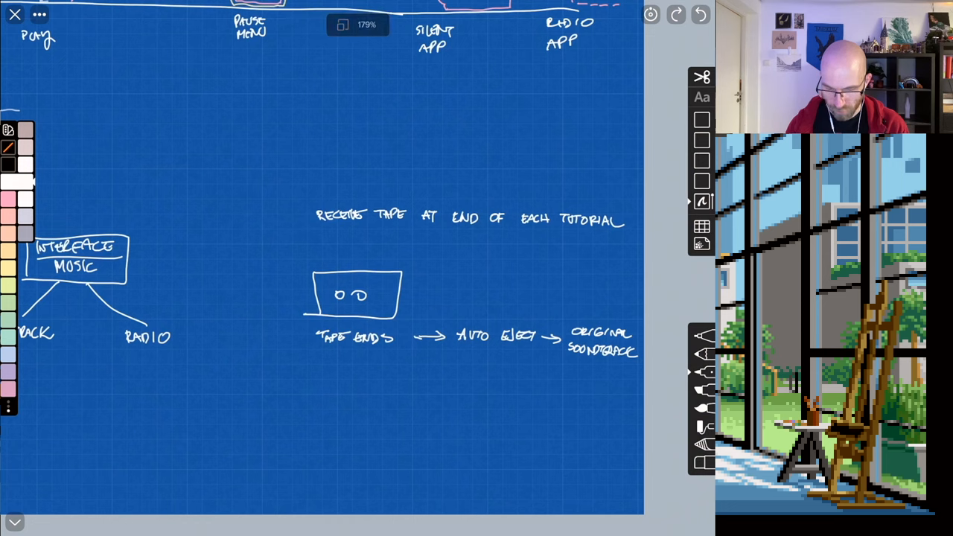
pyautogui.scroll(5, 317, 329)
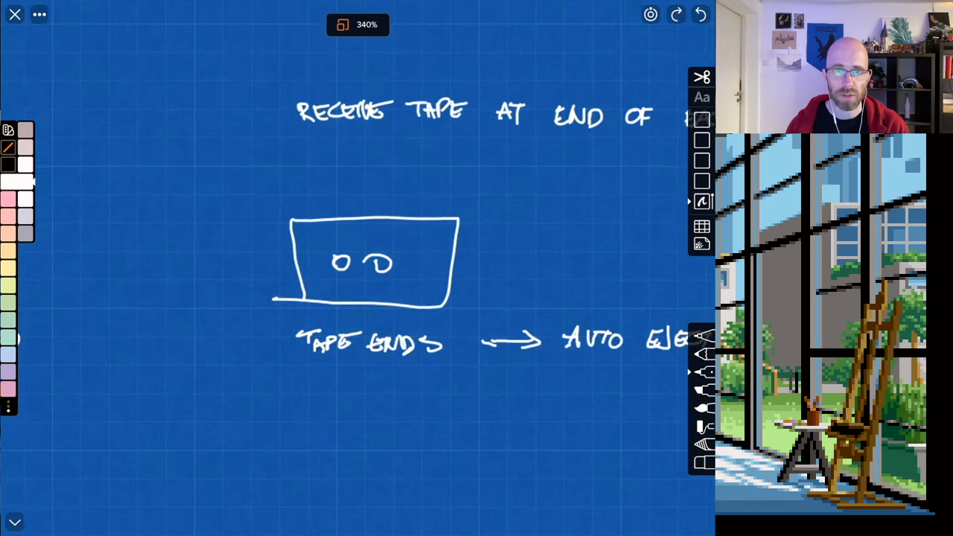
pyautogui.scroll(-3, 379, 269)
pyautogui.scroll(-2, 357, 268)
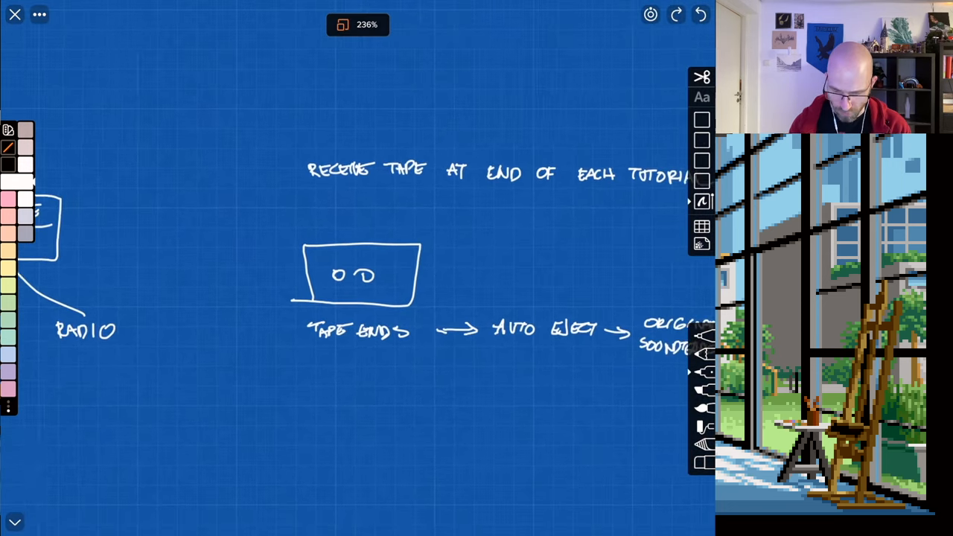
pyautogui.hscroll(4, 358, 268)
pyautogui.hscroll(1, 357, 268)
pyautogui.scroll(4, 358, 268)
pyautogui.hscroll(3, 357, 268)
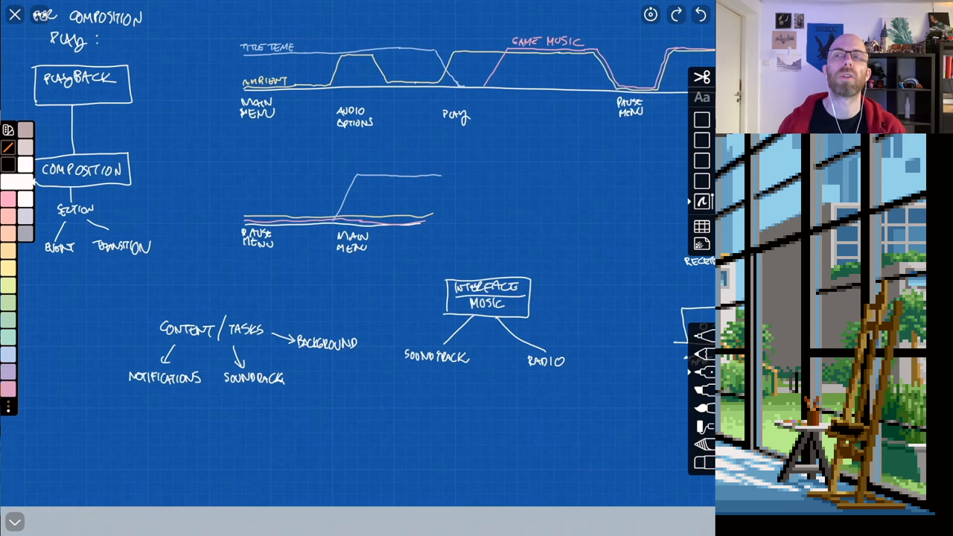
pyautogui.scroll(-5, 357, 253)
pyautogui.scroll(-2, 357, 253)
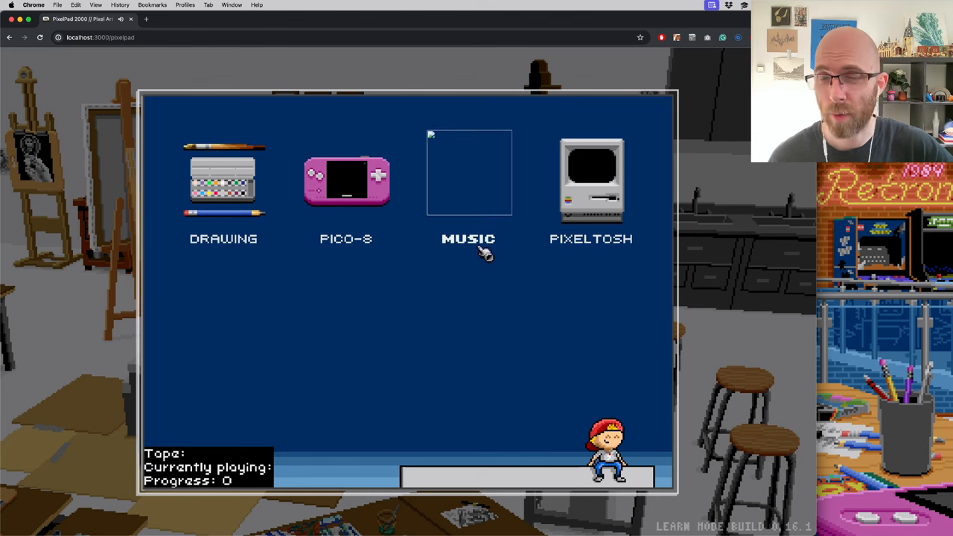
# Launch the Music app from the PixelPad home screen.
pyautogui.click(486, 186)
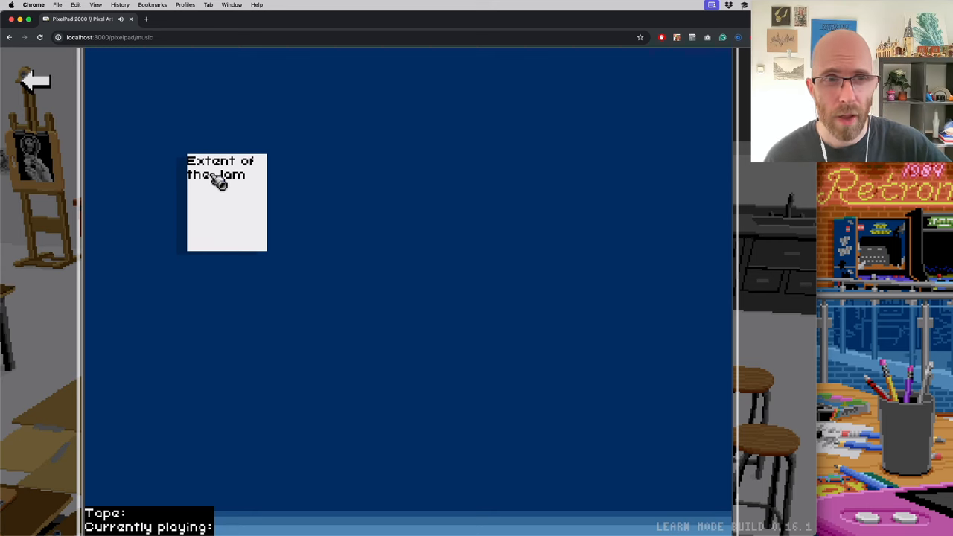
# Load the Extent of the Jam tape into the player and start playback.
pyautogui.click(239, 196)
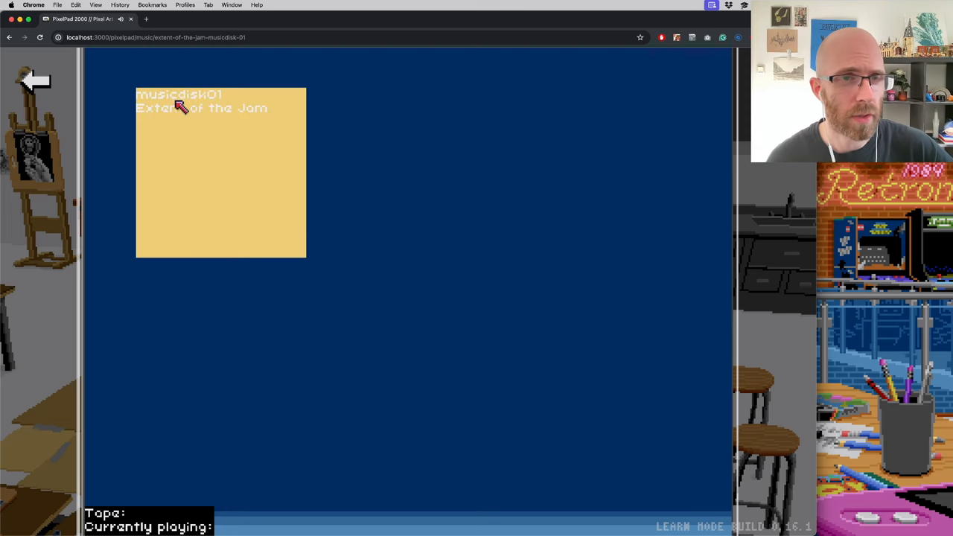
pyautogui.click(221, 109)
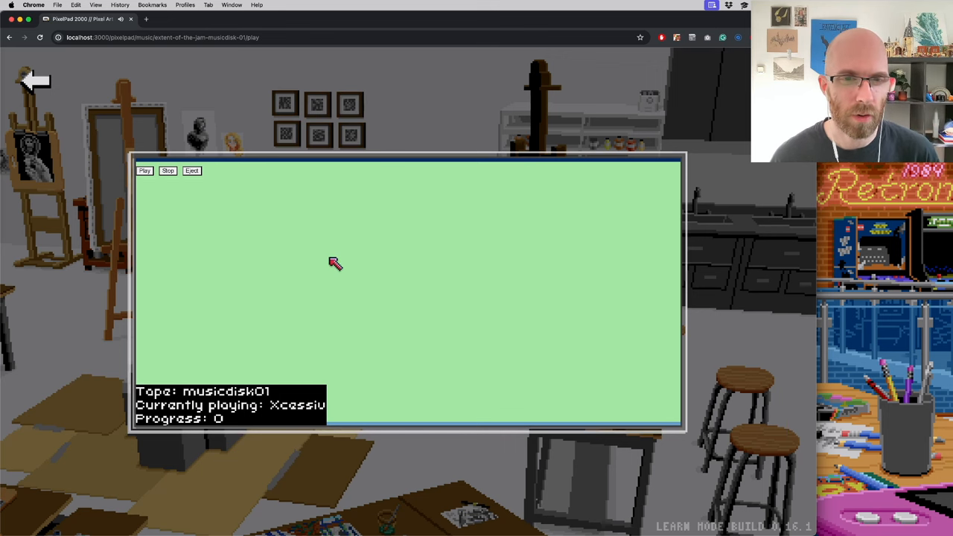
pyautogui.click(145, 171)
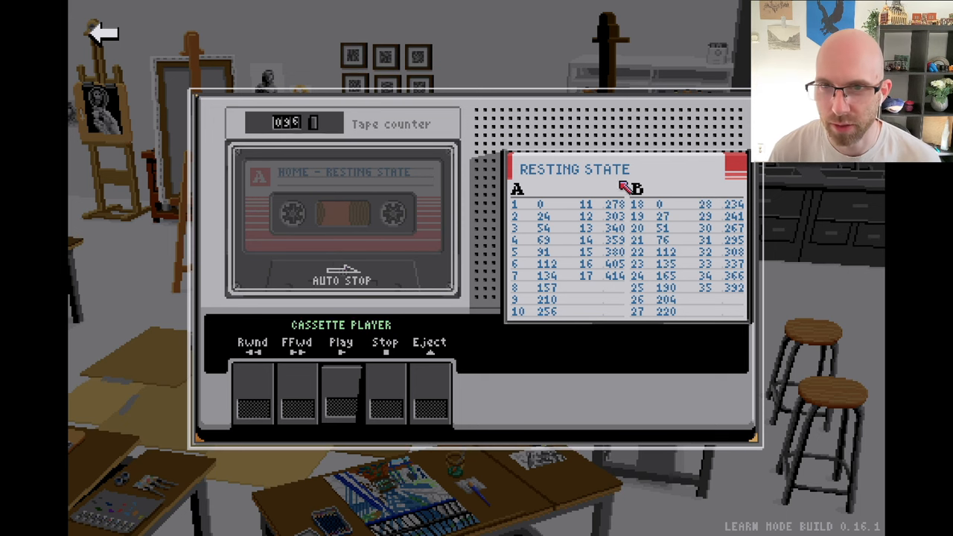
# Eject the tape, then preview the Extent of the Jam and glaciære cassettes from the shelf.
pyautogui.click(439, 373)
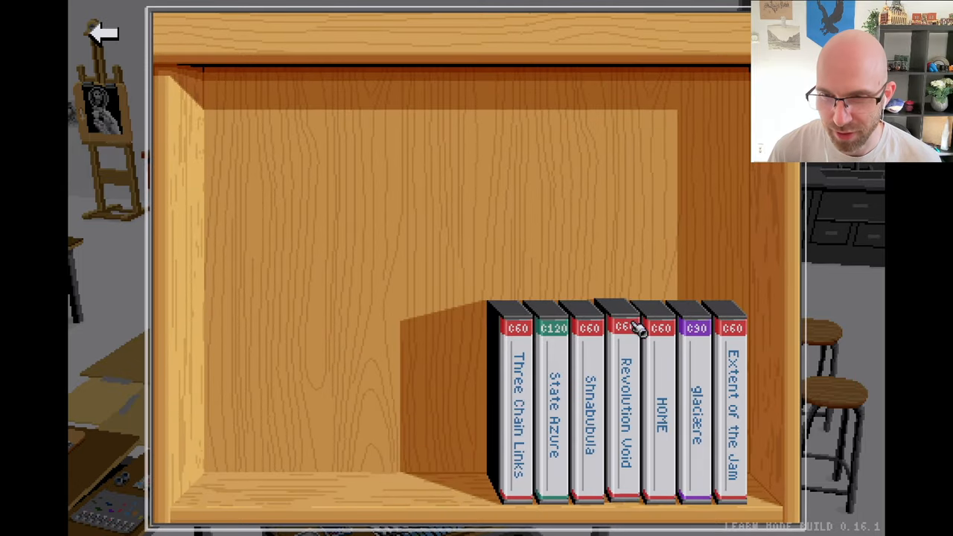
pyautogui.click(742, 393)
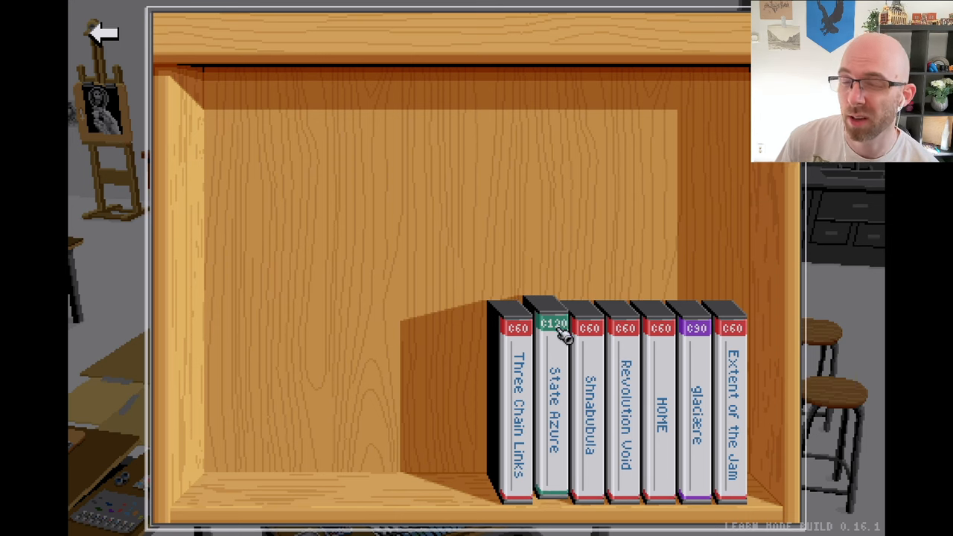
pyautogui.click(713, 339)
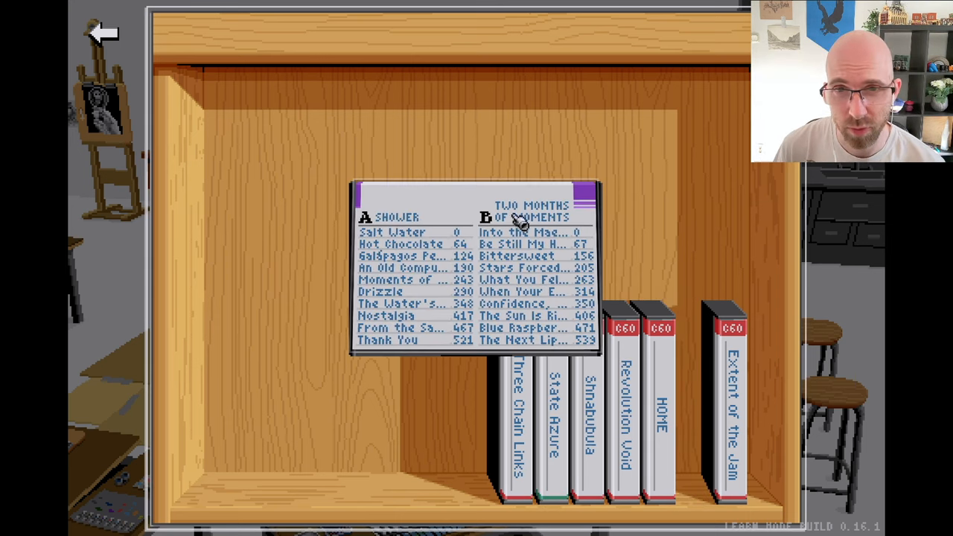
pyautogui.click(689, 216)
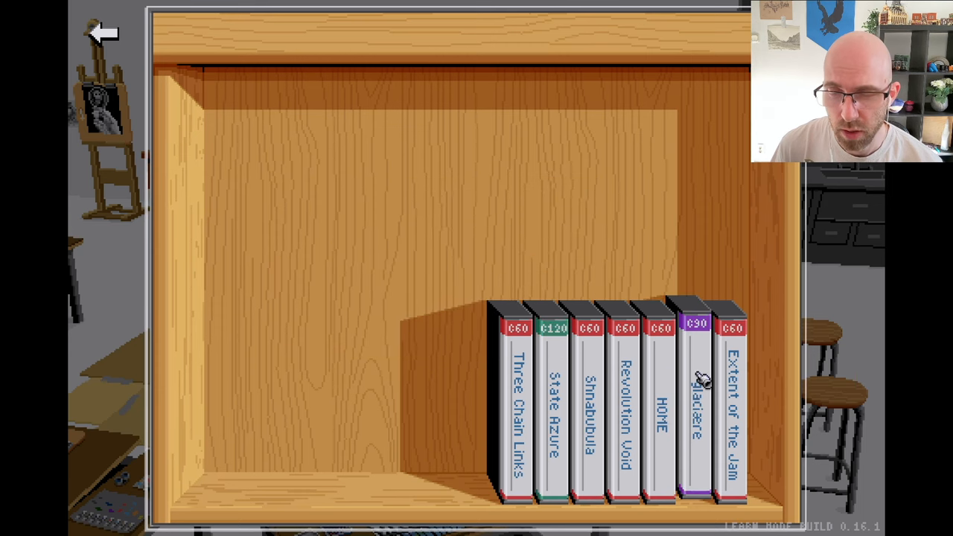
# Load glaciære, jump to Bittersweet on side B, fast-forward, then eject it.
pyautogui.click(700, 363)
pyautogui.click(519, 258)
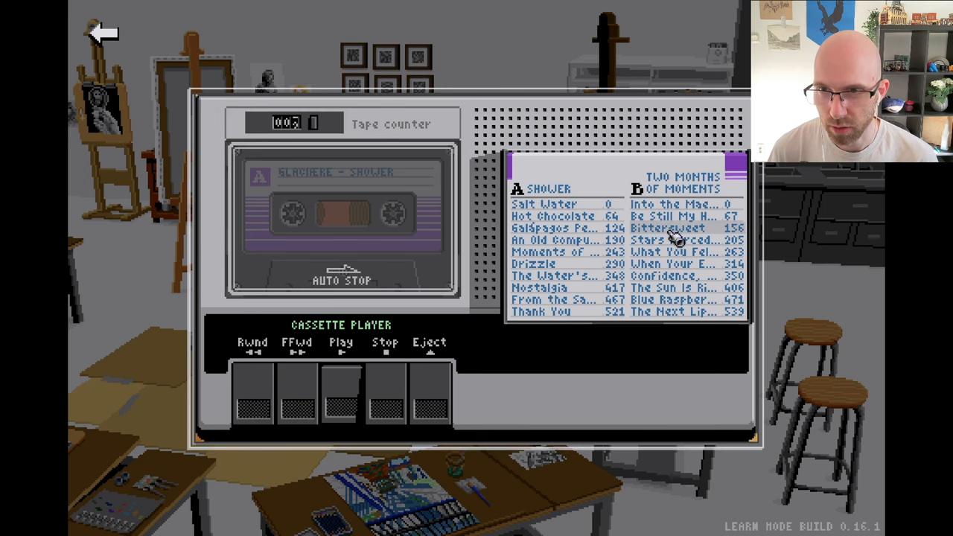
pyautogui.click(691, 228)
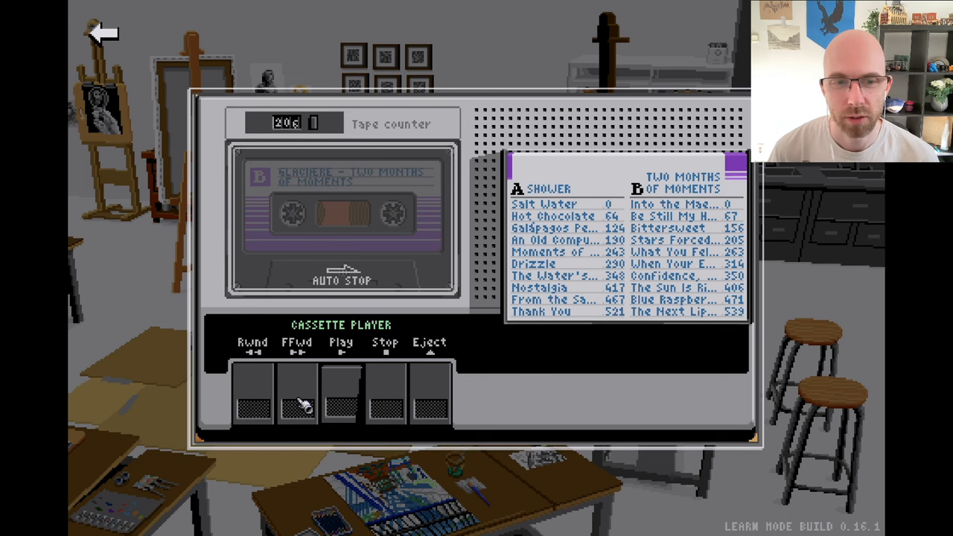
pyautogui.click(302, 412)
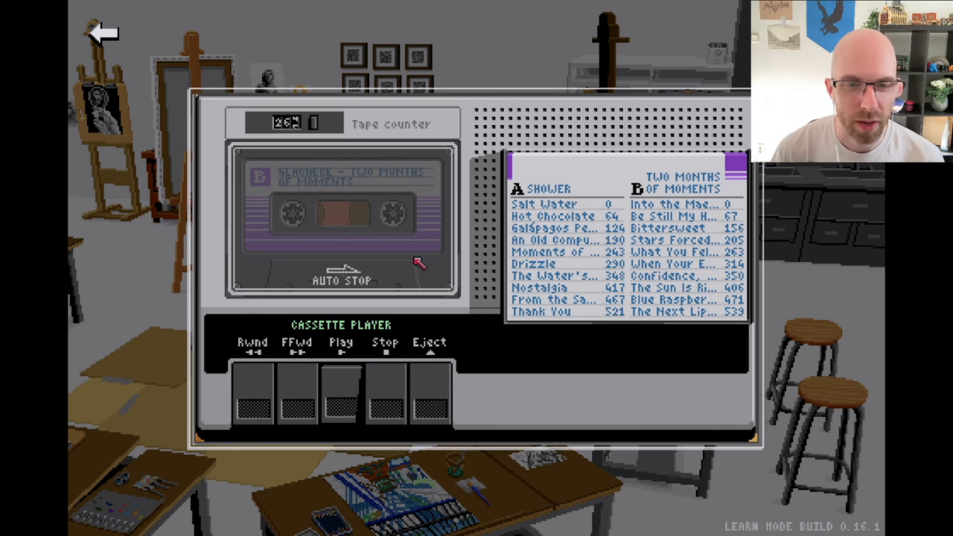
pyautogui.click(439, 394)
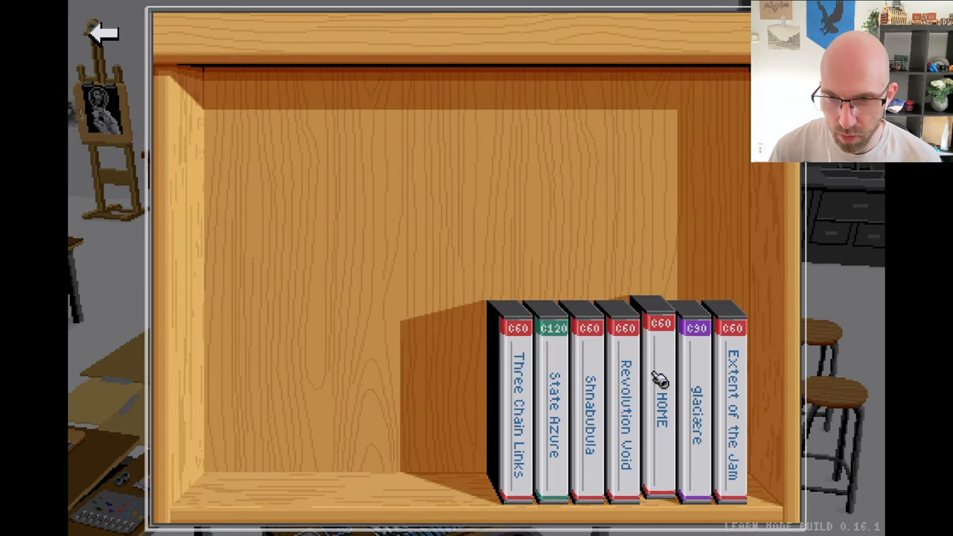
# Load and play the Shnabubula tape, then eject it back to the shelf.
pyautogui.click(605, 402)
pyautogui.click(524, 311)
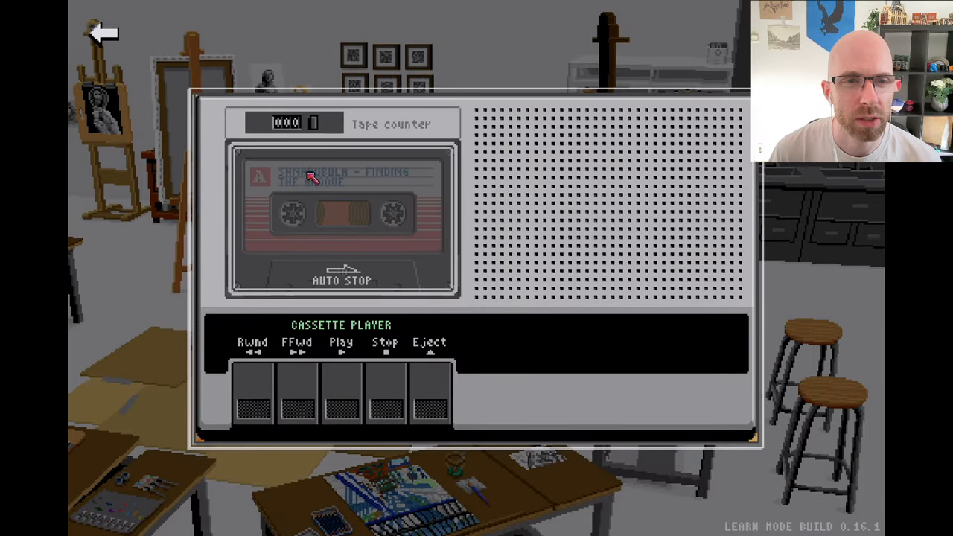
pyautogui.click(354, 402)
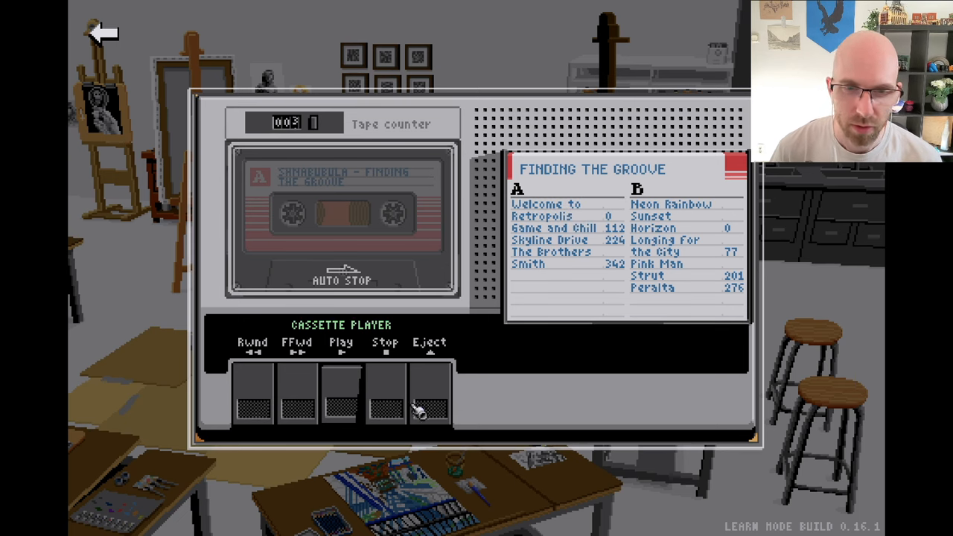
pyautogui.click(428, 404)
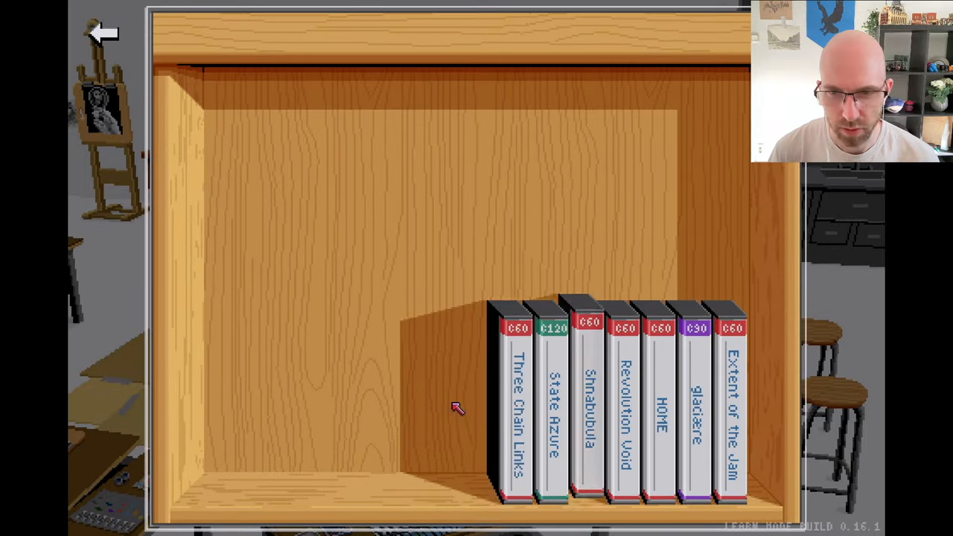
# Load the Three Chain Links tape, start it playing and jump to side B's third track.
pyautogui.click(511, 416)
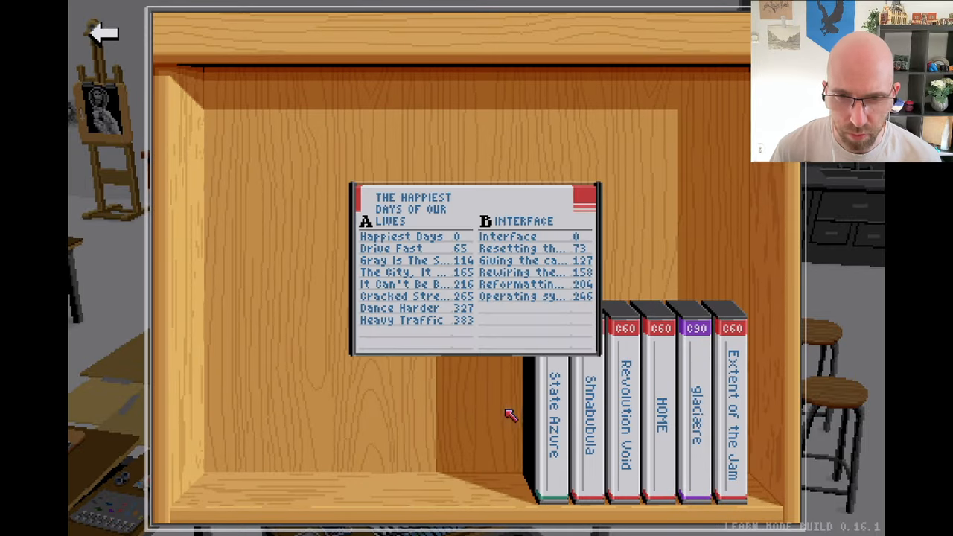
pyautogui.click(494, 283)
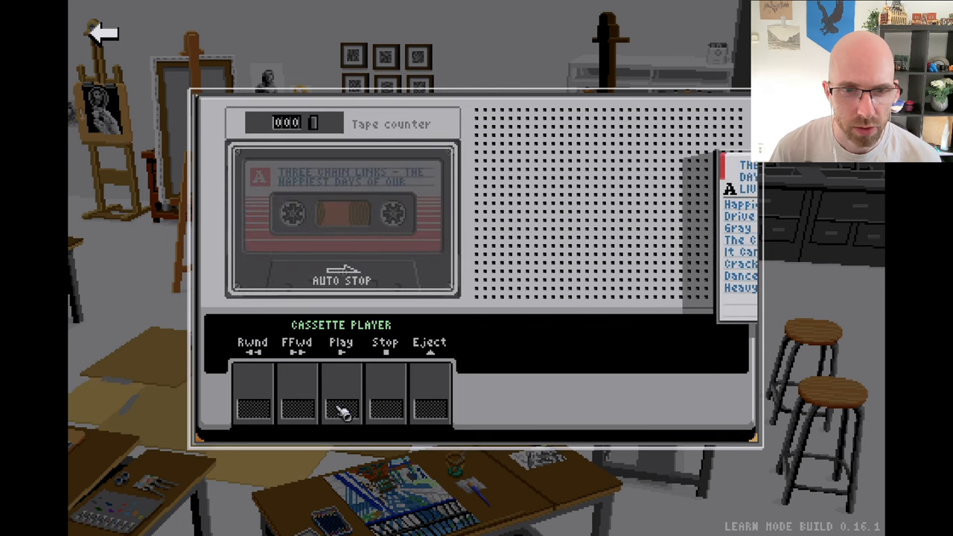
pyautogui.click(337, 409)
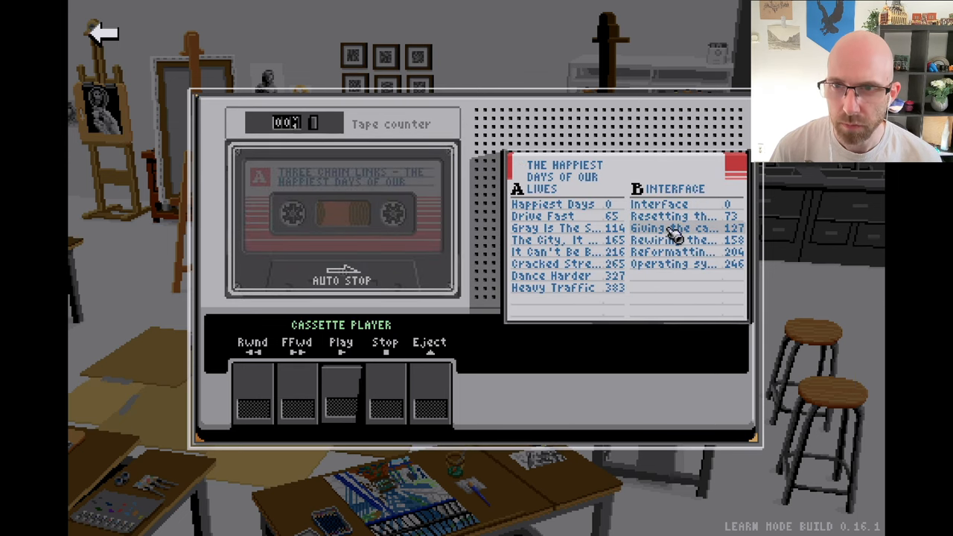
pyautogui.click(675, 232)
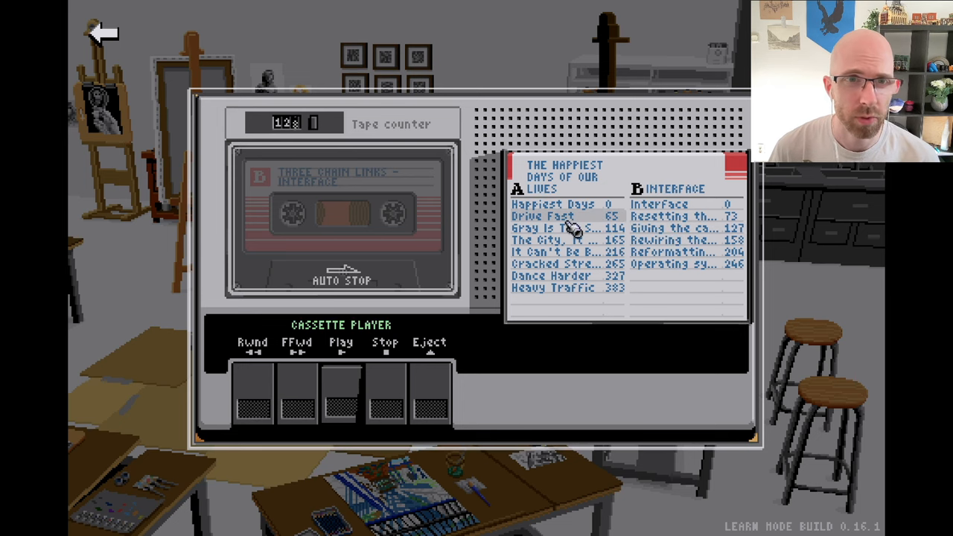
# Go through Drawing > Challenges > Pixel art line art to edit the Draw Line Art Mario drawing.
pyautogui.click(103, 34)
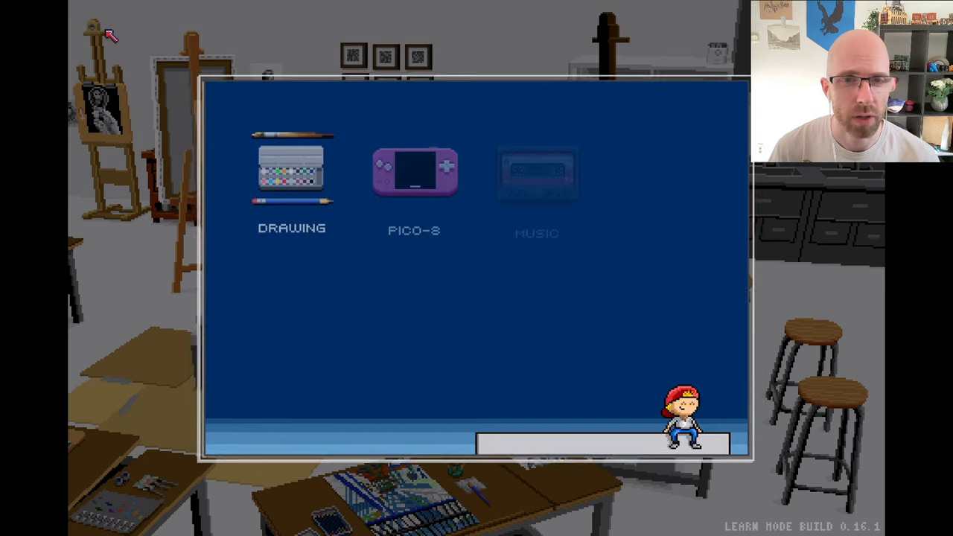
pyautogui.click(282, 146)
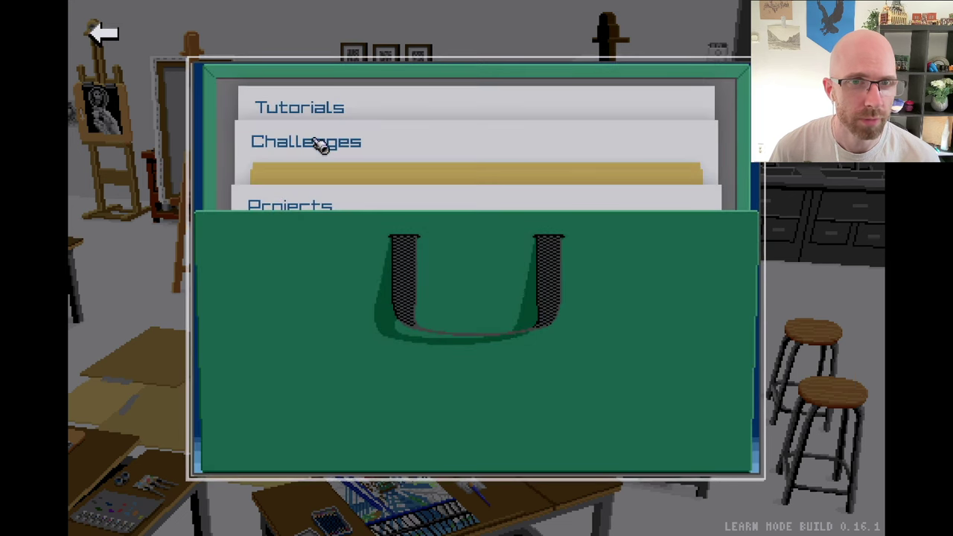
pyautogui.click(319, 142)
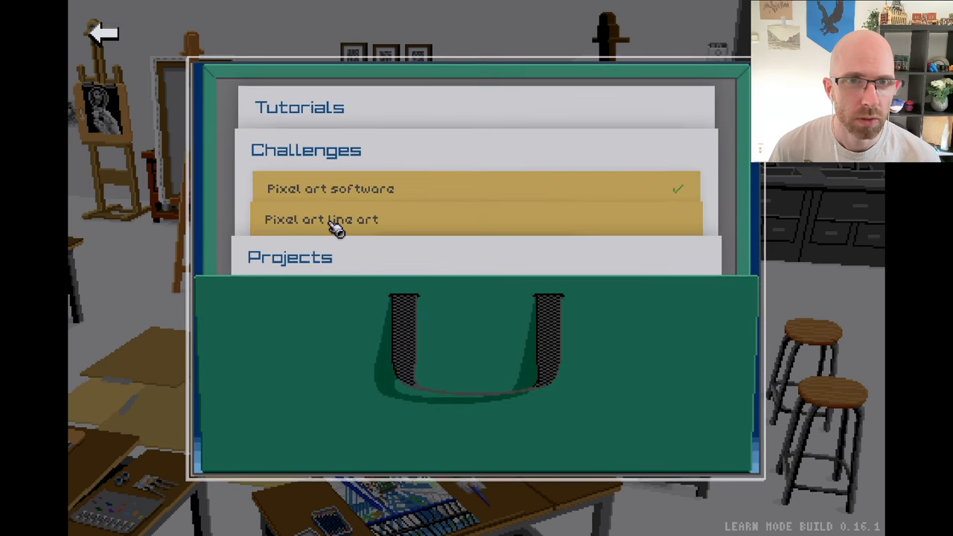
pyautogui.click(340, 220)
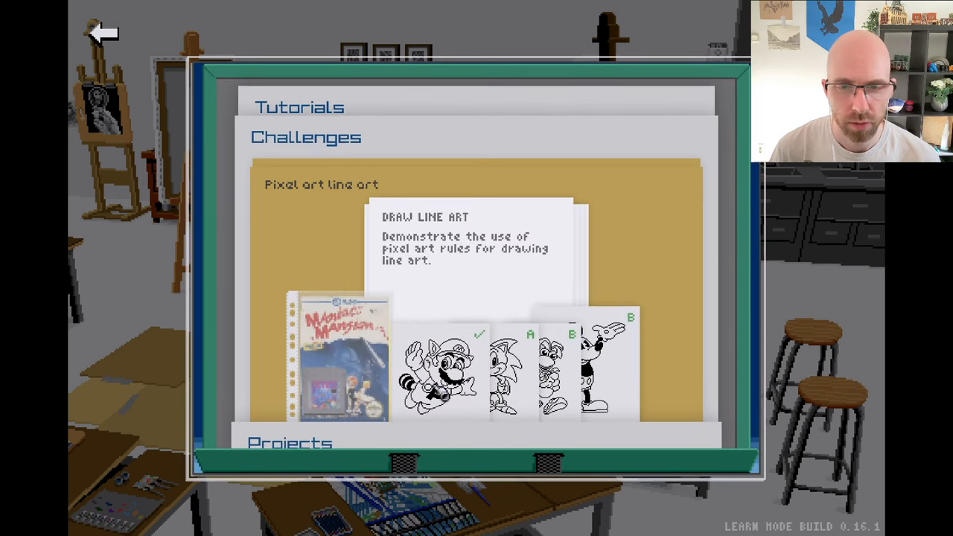
pyautogui.click(464, 240)
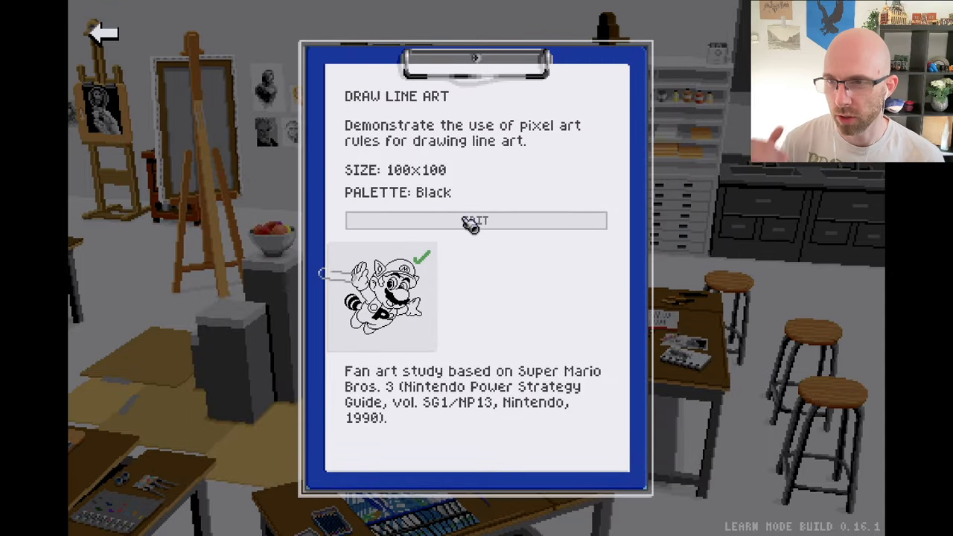
pyautogui.click(494, 223)
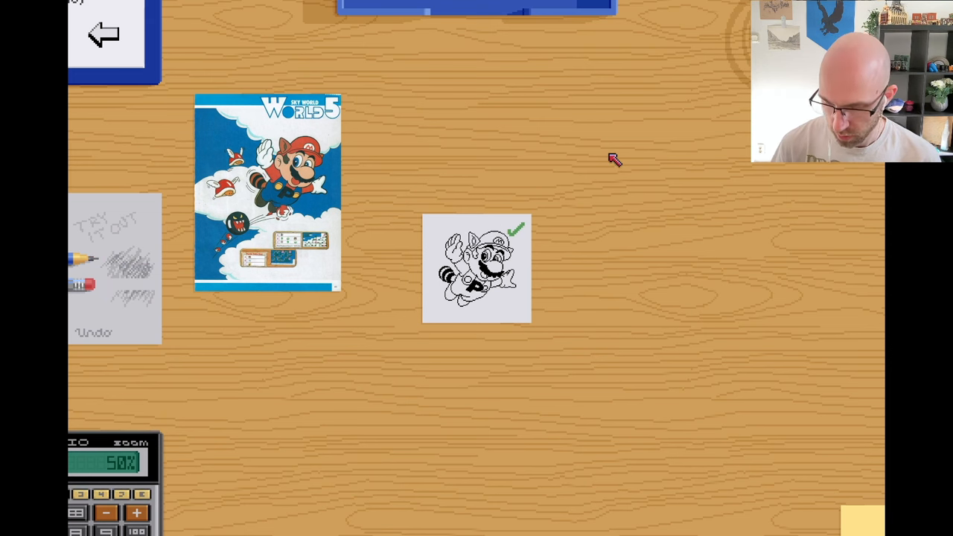
pyautogui.scroll(2, 614, 159)
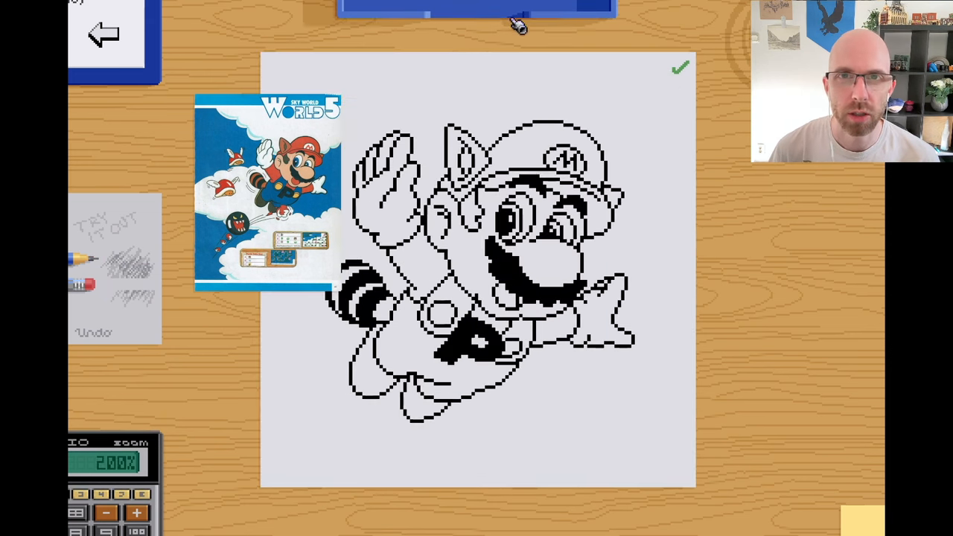
# Pick the pencil, adjust the zoom level, then return to the assignment clipboard.
pyautogui.click(85, 261)
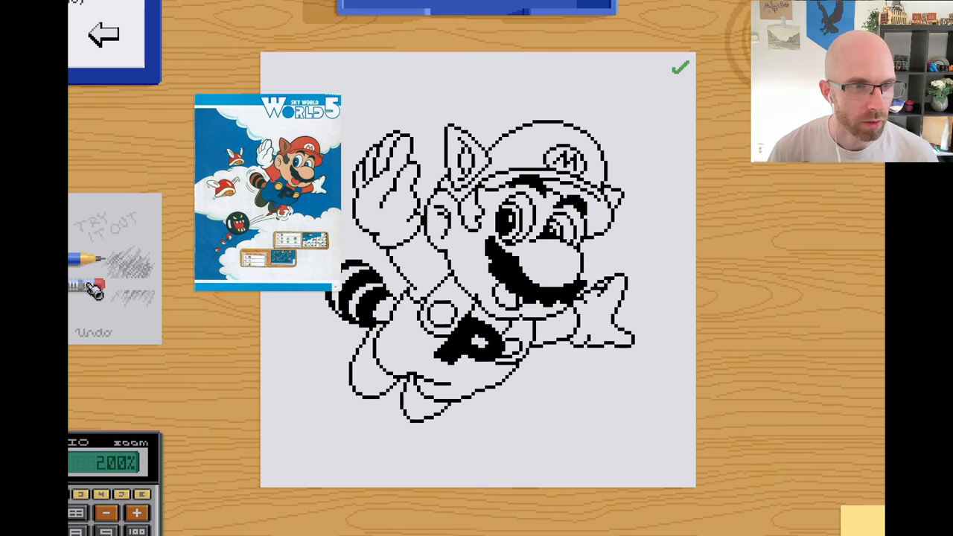
pyautogui.click(136, 513)
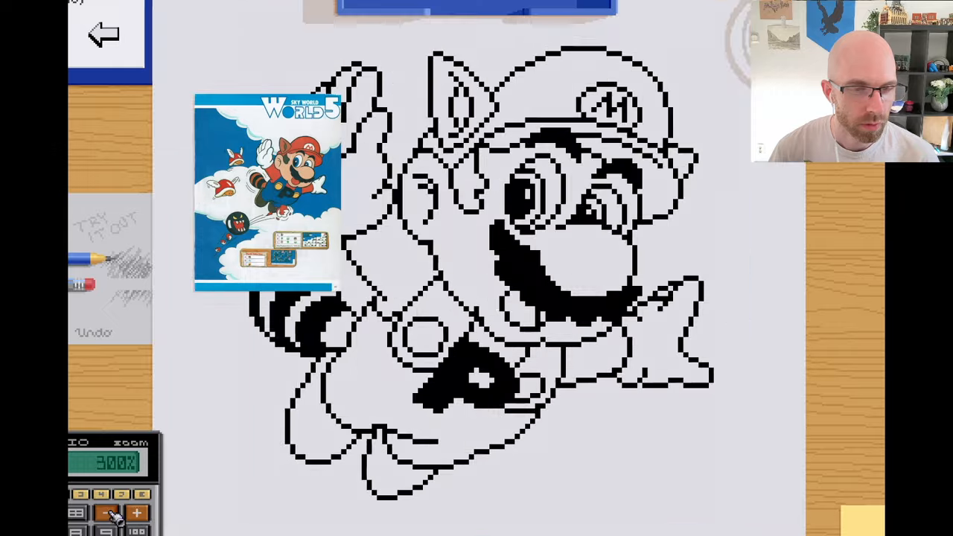
pyautogui.click(106, 513)
pyautogui.click(107, 513)
pyautogui.click(136, 513)
pyautogui.click(137, 513)
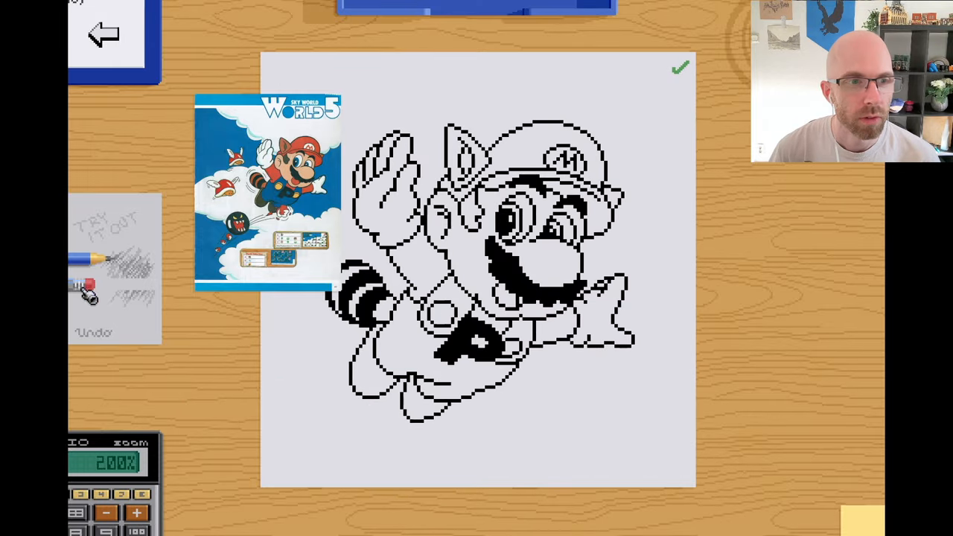
pyautogui.click(89, 258)
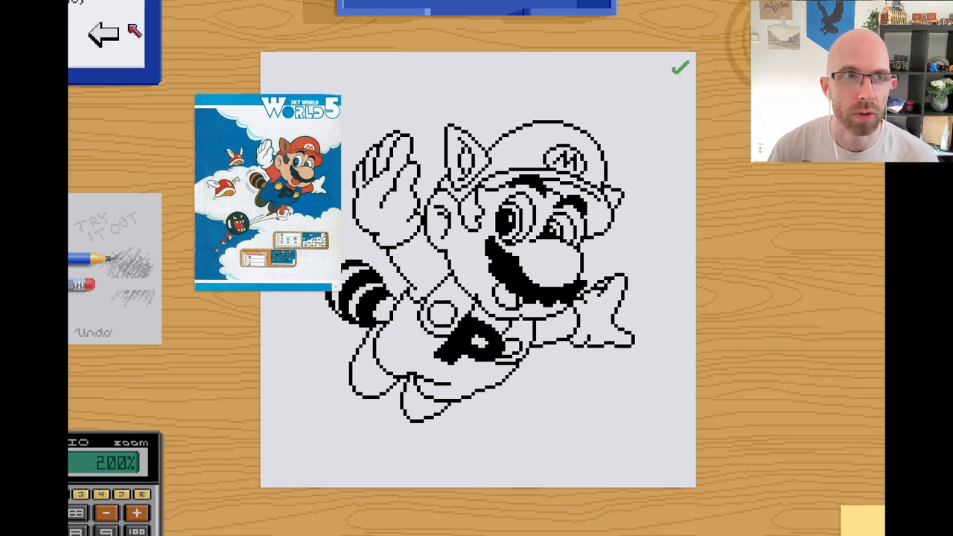
pyautogui.click(104, 34)
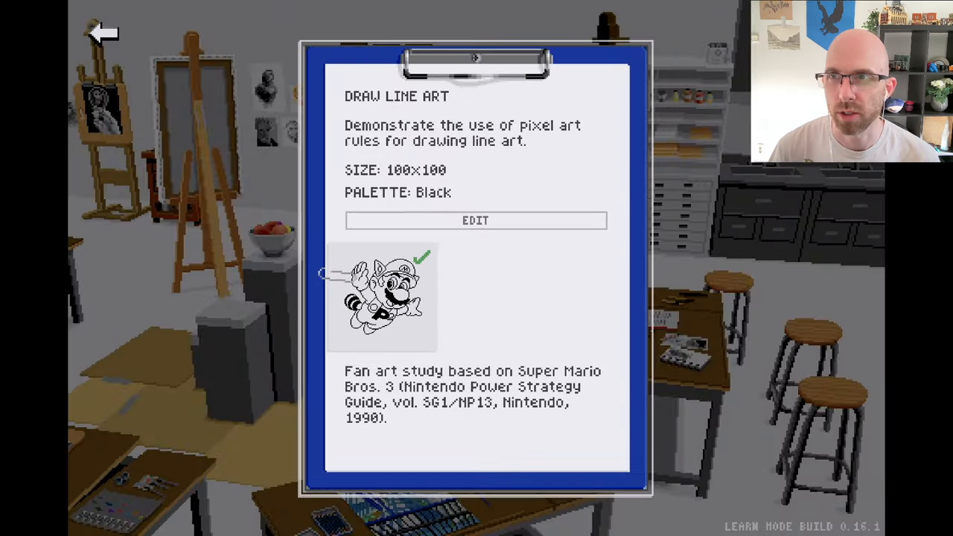
# In Settings > Audio, cycle Music Effects through radio and off back to Automatic.
pyautogui.press('Escape')
pyautogui.click(490, 291)
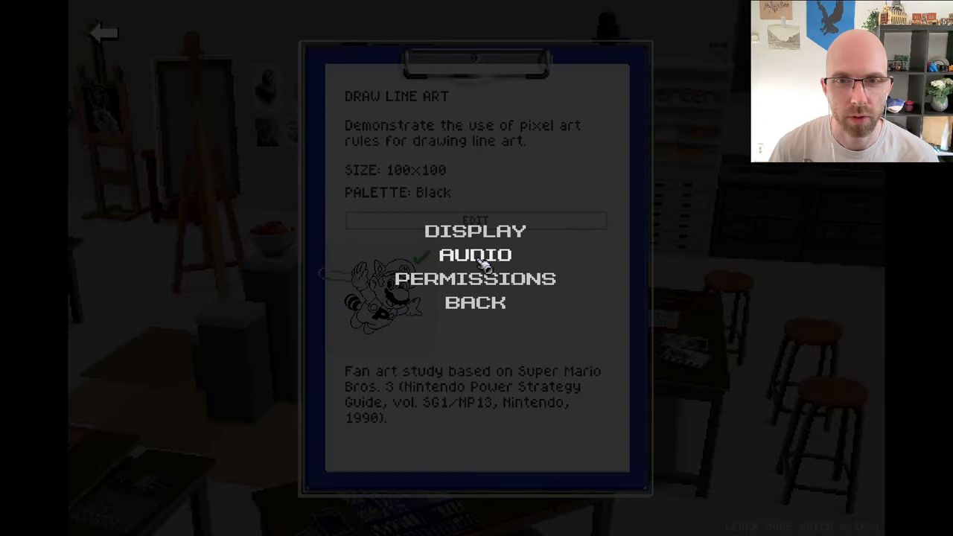
pyautogui.click(482, 261)
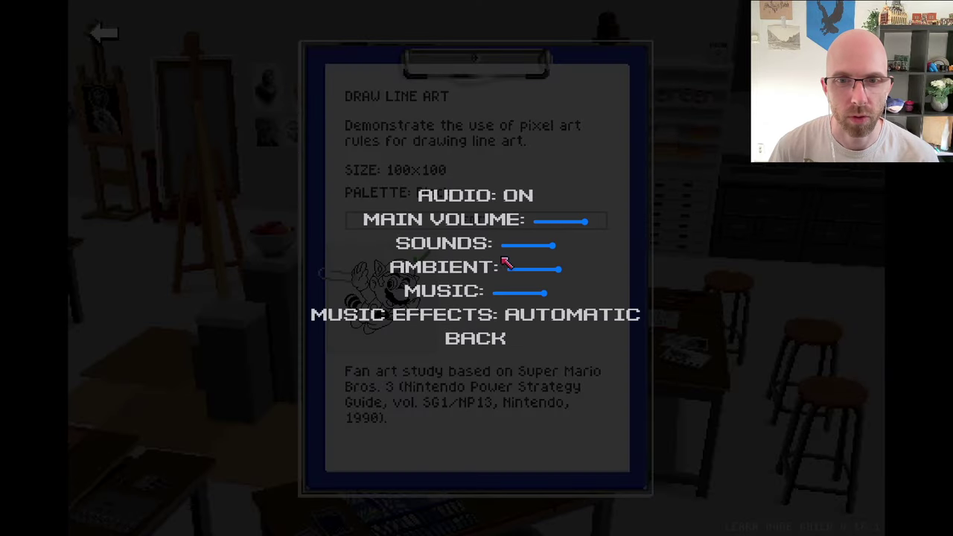
pyautogui.click(519, 322)
pyautogui.click(533, 322)
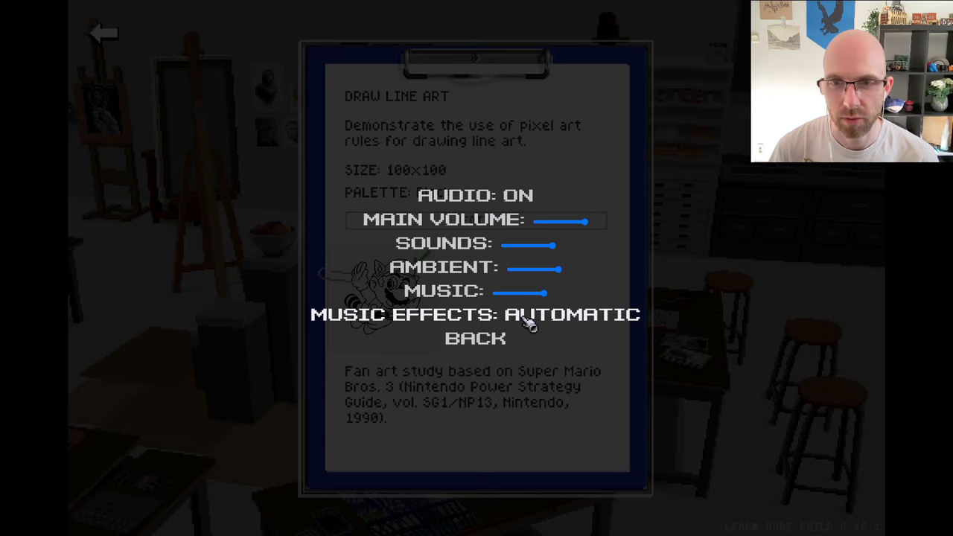
# Back out of the settings, resume the game and leave the drawing app for the app menu.
pyautogui.click(456, 336)
pyautogui.click(492, 306)
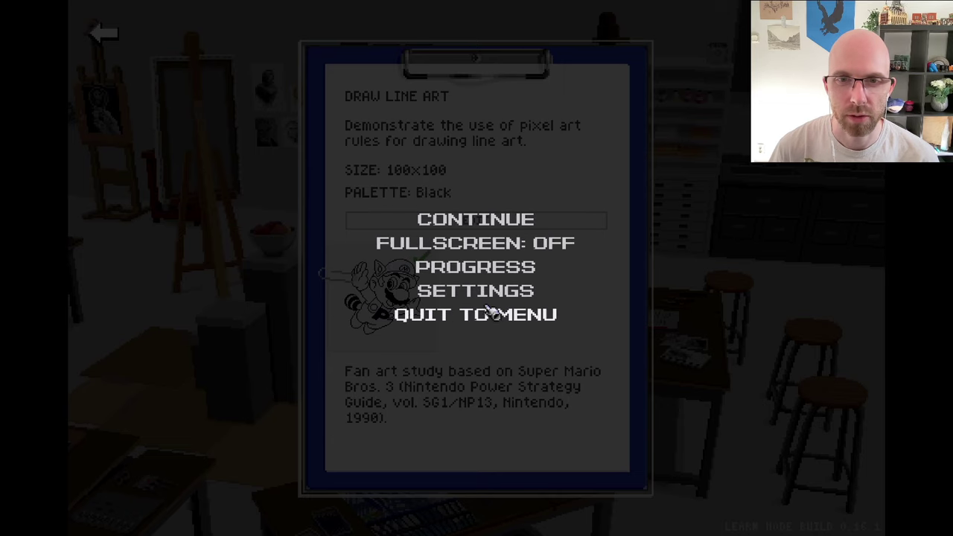
pyautogui.click(494, 219)
pyautogui.click(97, 34)
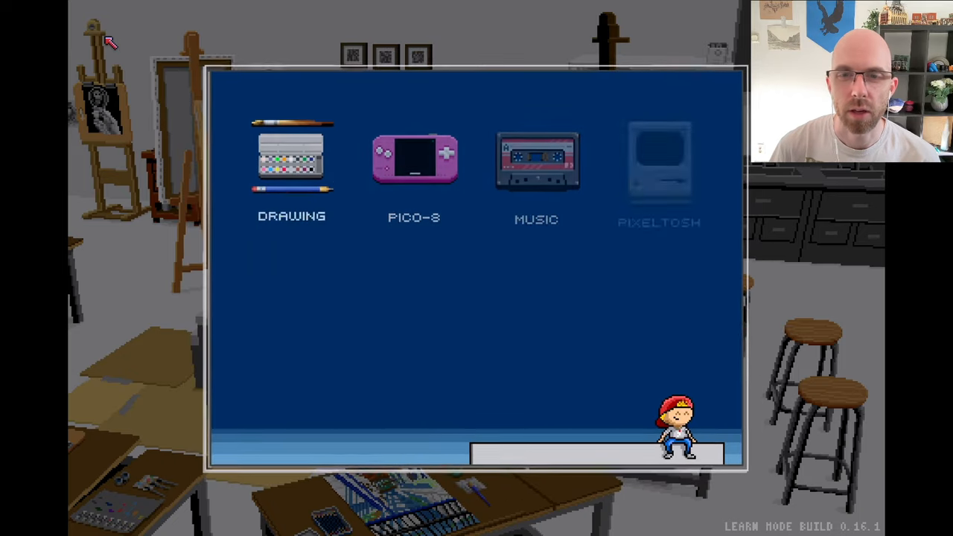
# Reopen the Music app, stop the Three Chain Links tape and close the player.
pyautogui.click(554, 171)
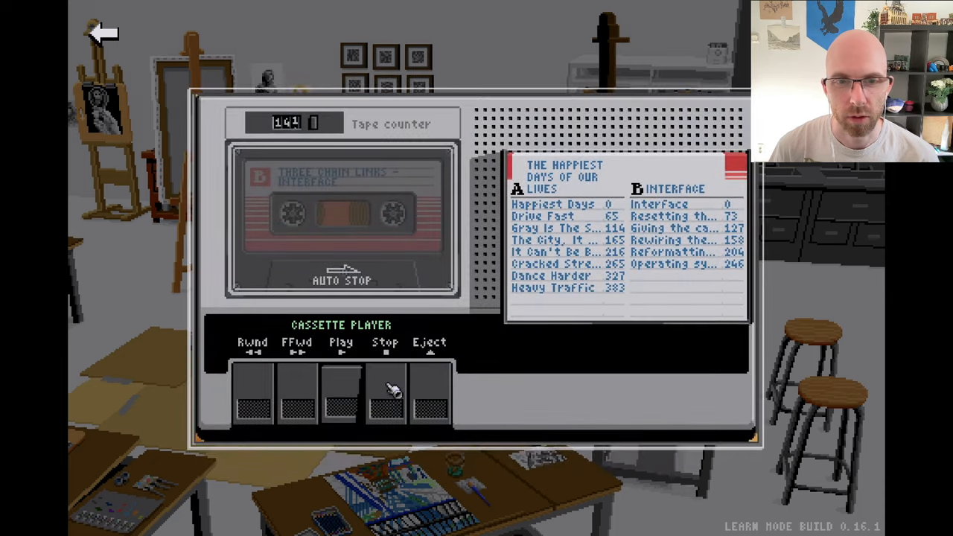
pyautogui.click(388, 394)
pyautogui.click(113, 45)
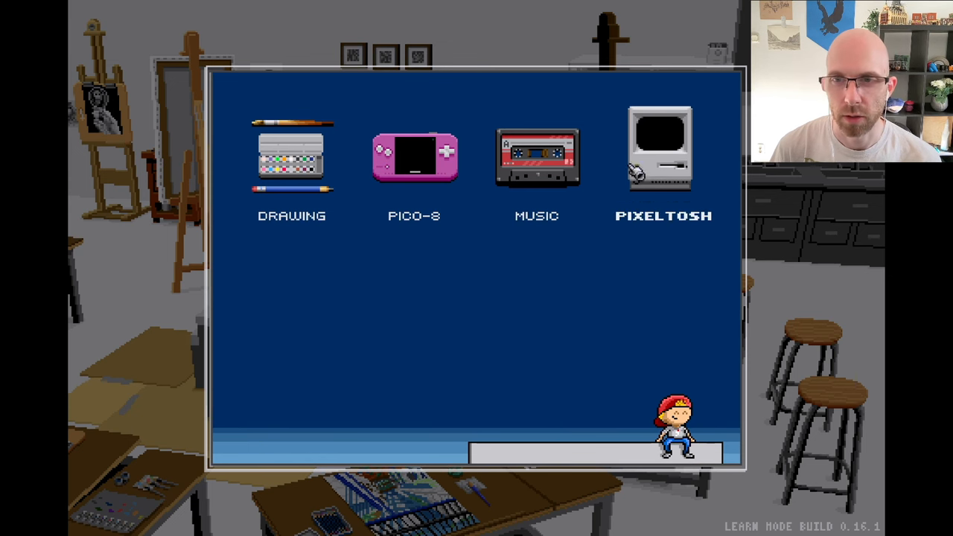
# Open the Music app again and restart the tape playing on side A.
pyautogui.click(537, 157)
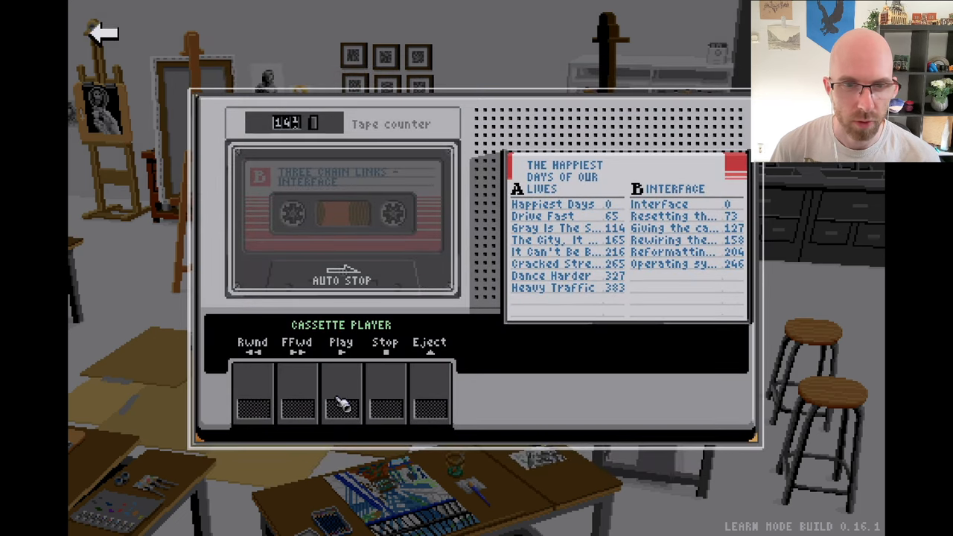
pyautogui.click(342, 403)
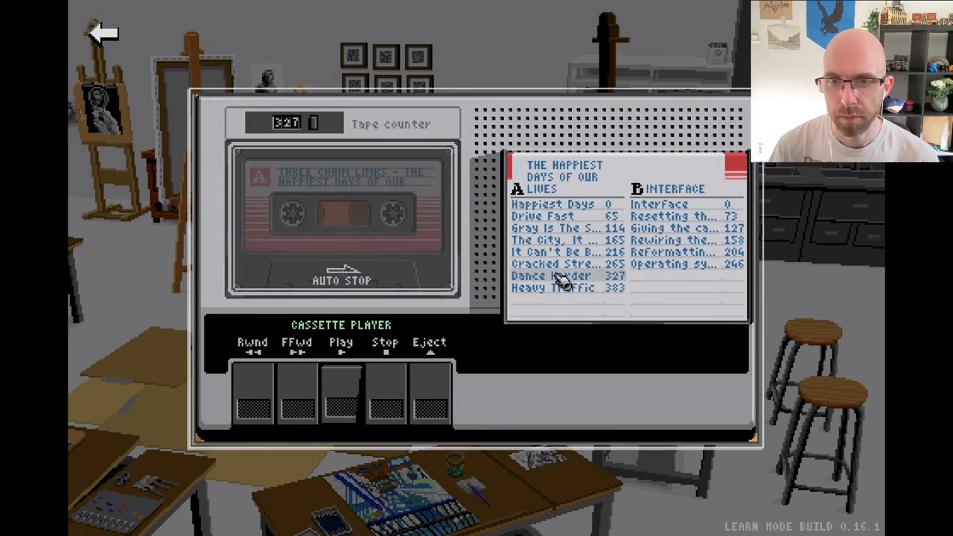